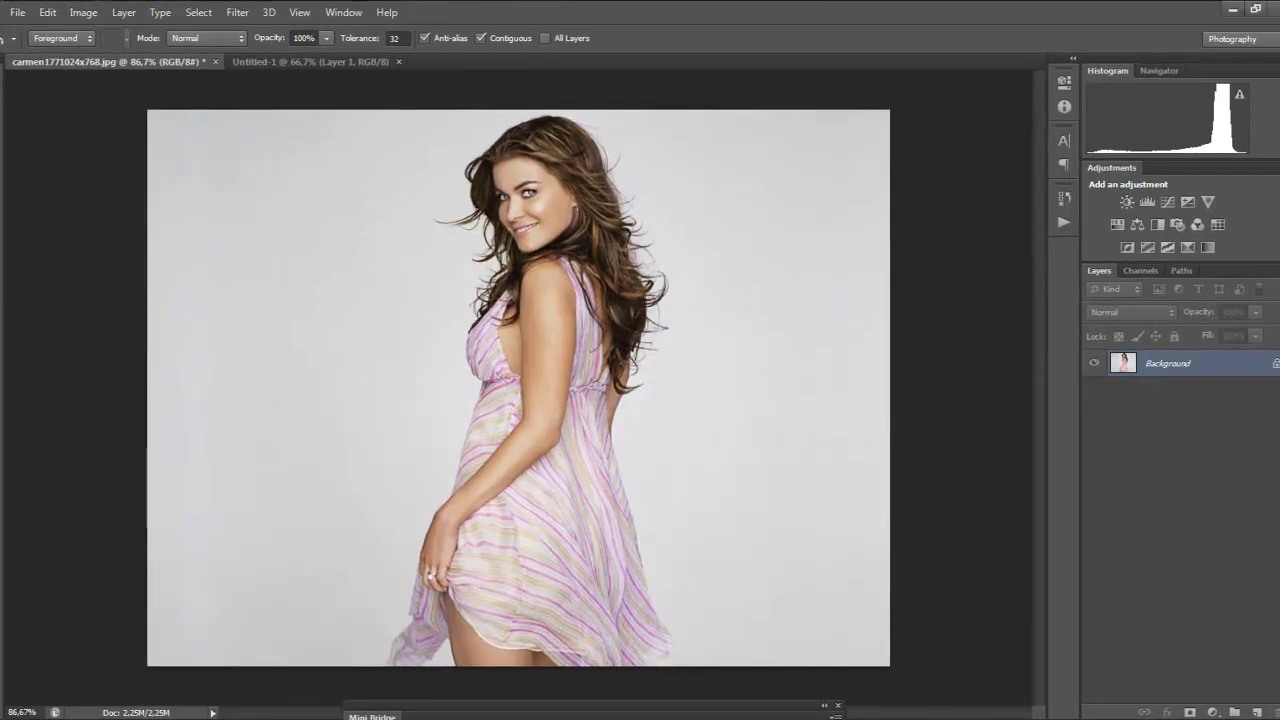
# Step: Quick-select the woman's hair, back, arm, hand and the dress's right edge
pyautogui.hotkey('shift', 'w')
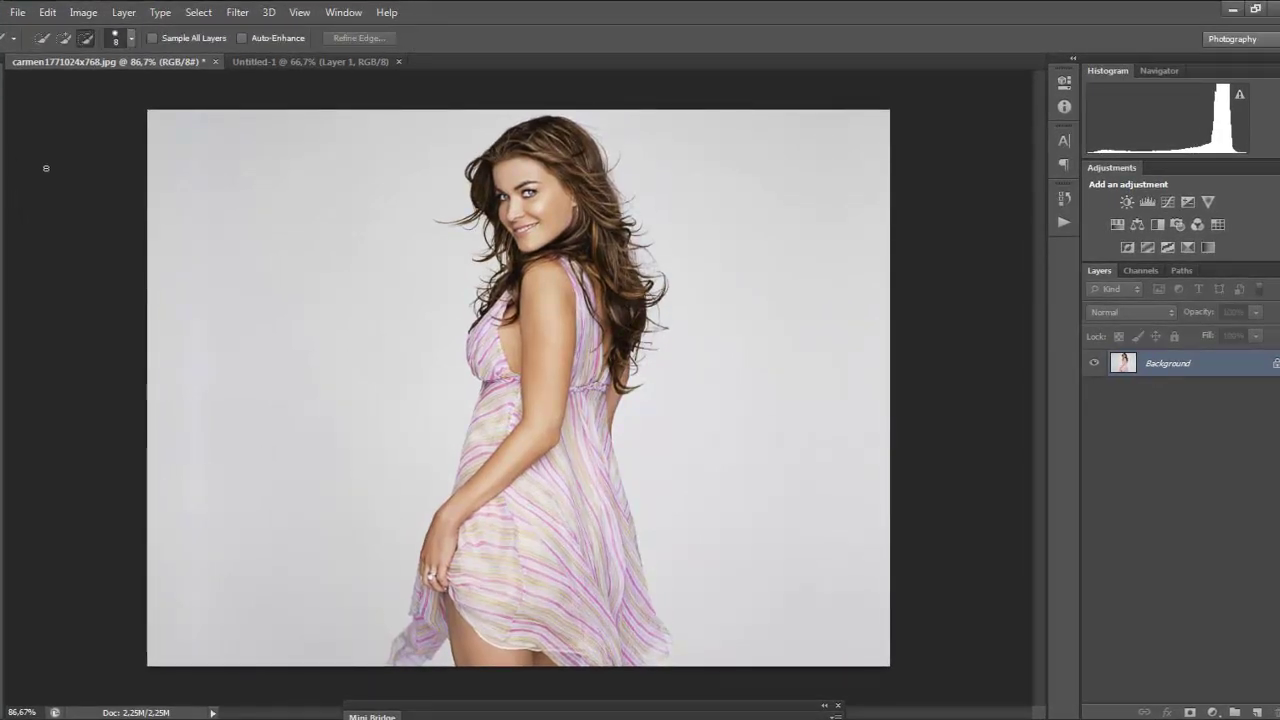
pyautogui.moveTo(533, 146); pyautogui.dragTo(543, 636)
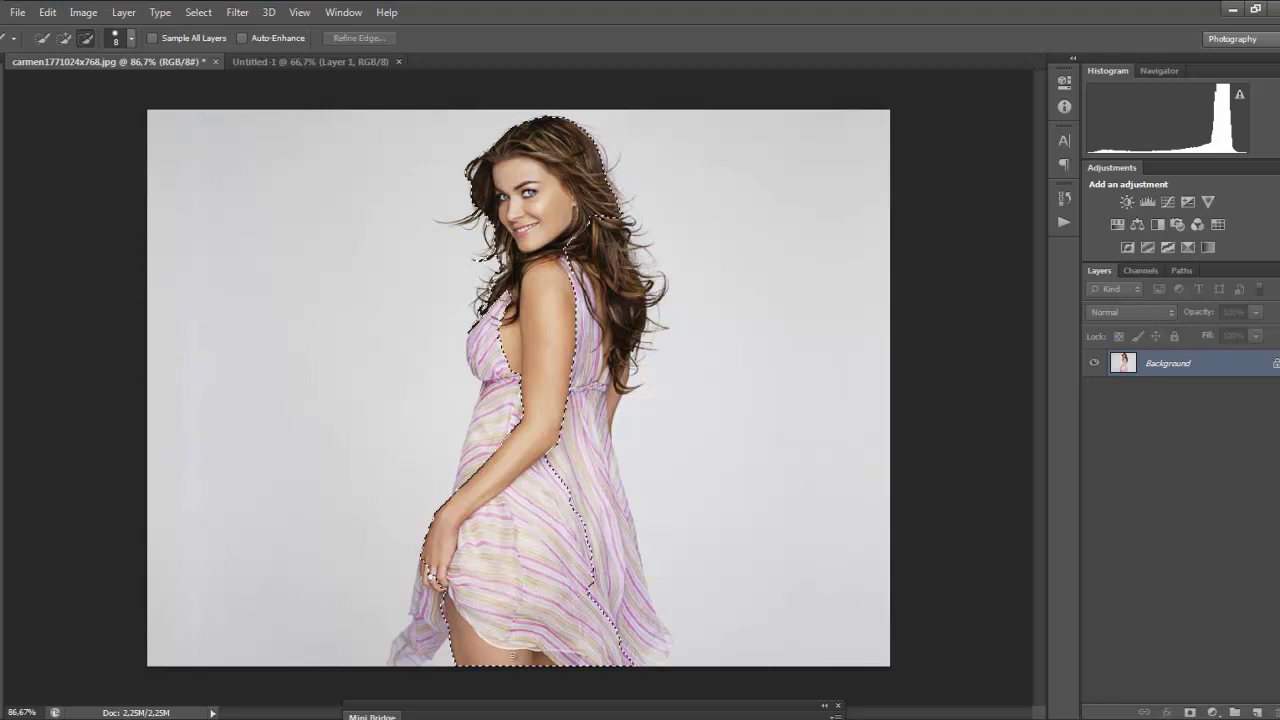
pyautogui.moveTo(522, 652); pyautogui.dragTo(614, 590)
pyautogui.moveTo(601, 497)
pyautogui.mouseDown()
pyautogui.moveTo(606, 300)
pyautogui.moveTo(591, 238)
pyautogui.moveTo(620, 208)
pyautogui.mouseUp()
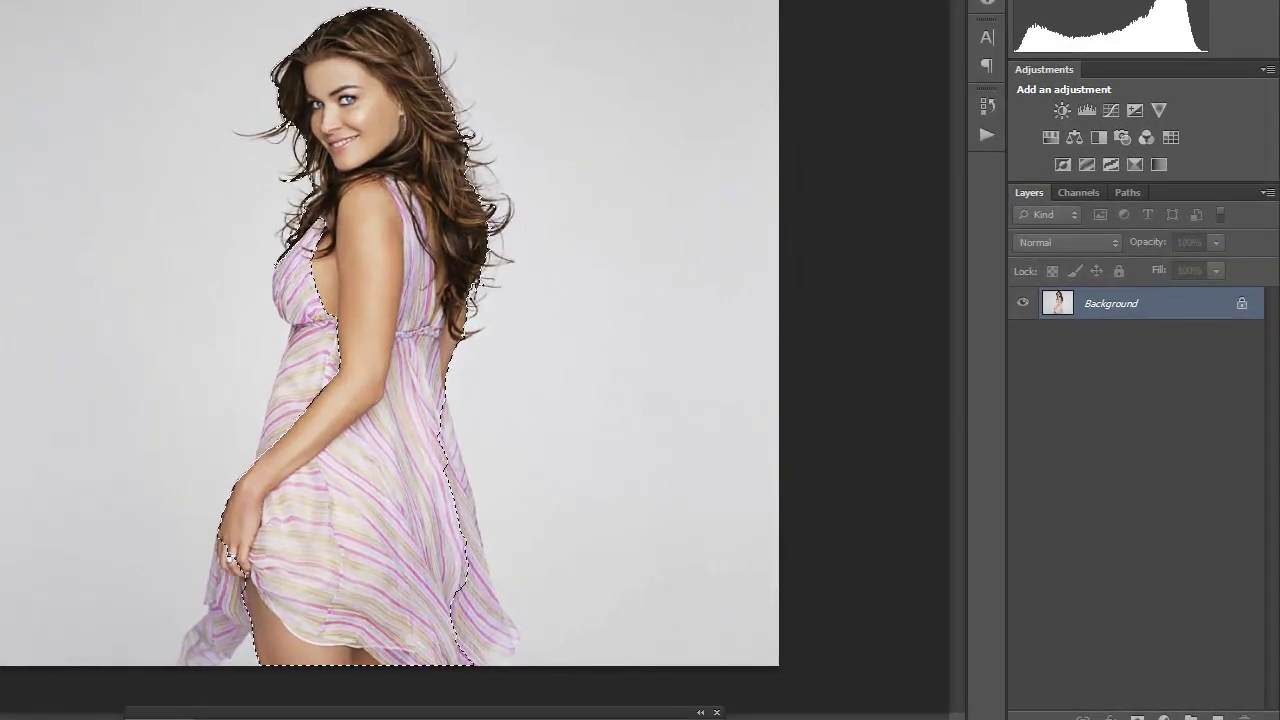
# Step: Add the waist, lower right hem and lower-left dress flap, then open Refine Edge
pyautogui.moveTo(304, 366); pyautogui.dragTo(300, 295)
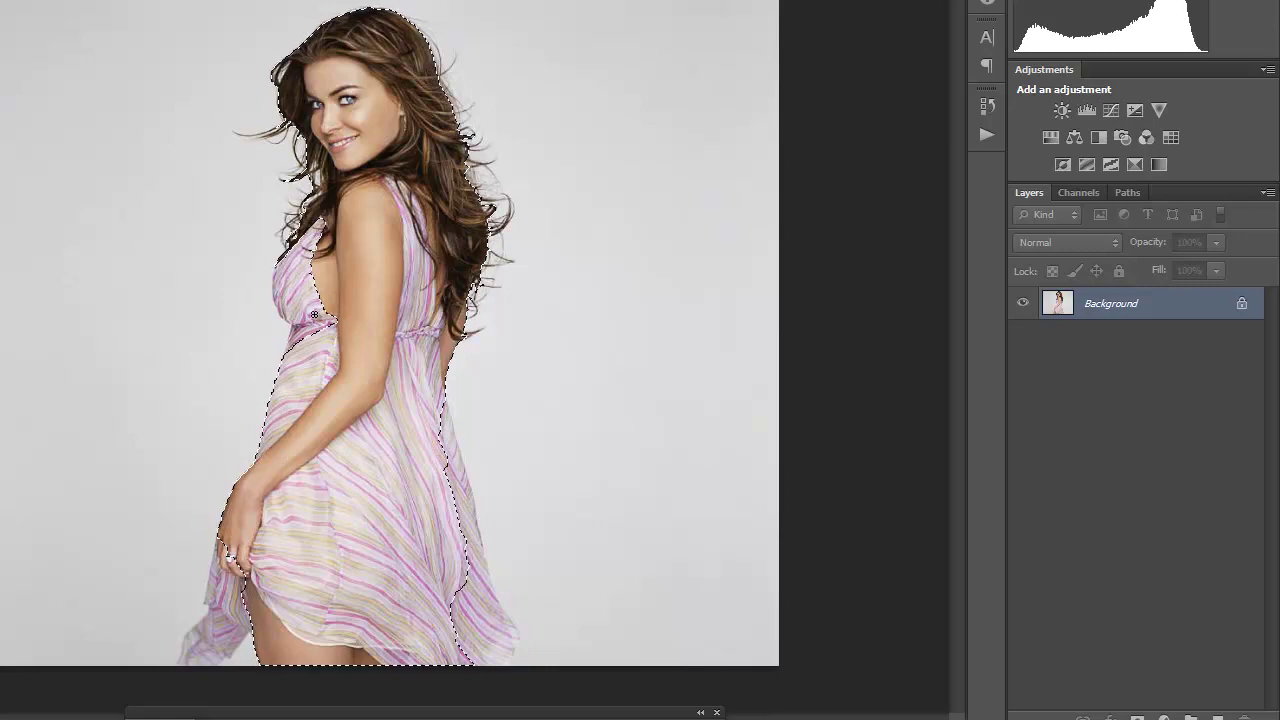
pyautogui.moveTo(491, 605); pyautogui.dragTo(478, 544)
pyautogui.click(213, 634)
pyautogui.moveTo(213, 634)
pyautogui.mouseDown()
pyautogui.moveTo(225, 588)
pyautogui.moveTo(213, 594)
pyautogui.mouseUp()
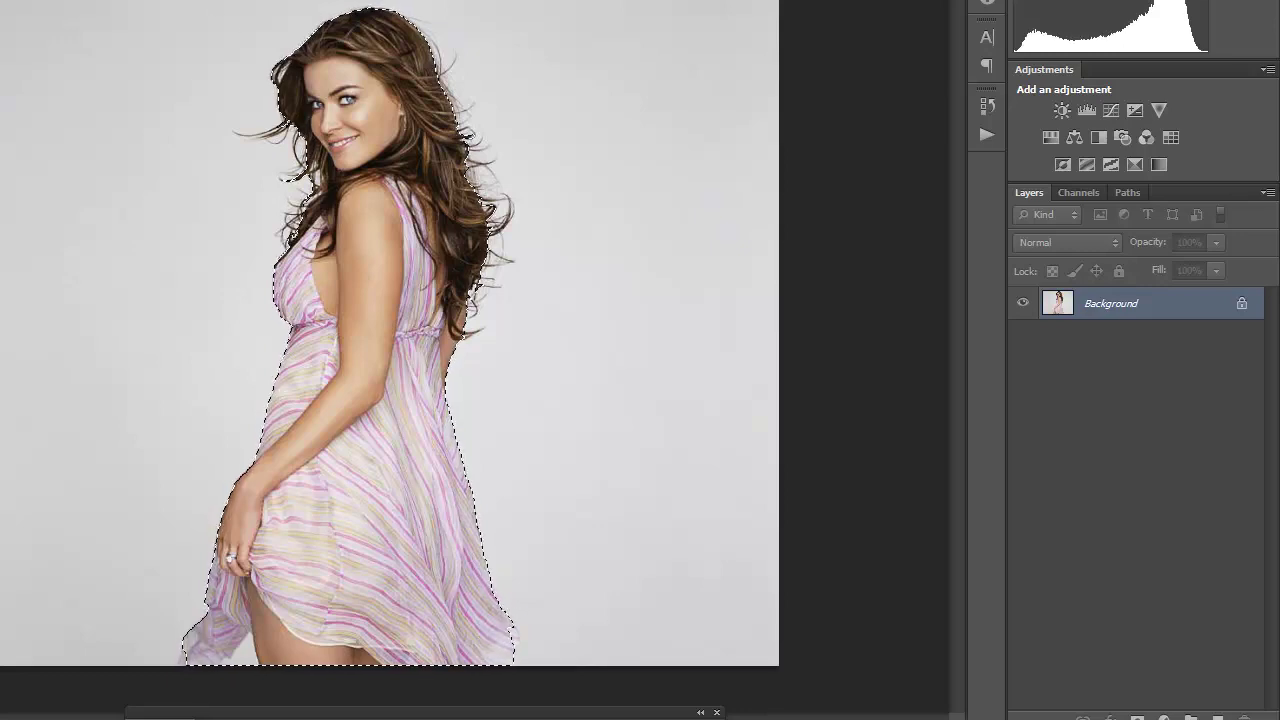
pyautogui.hotkey('ctrl', 'alt', 'r')
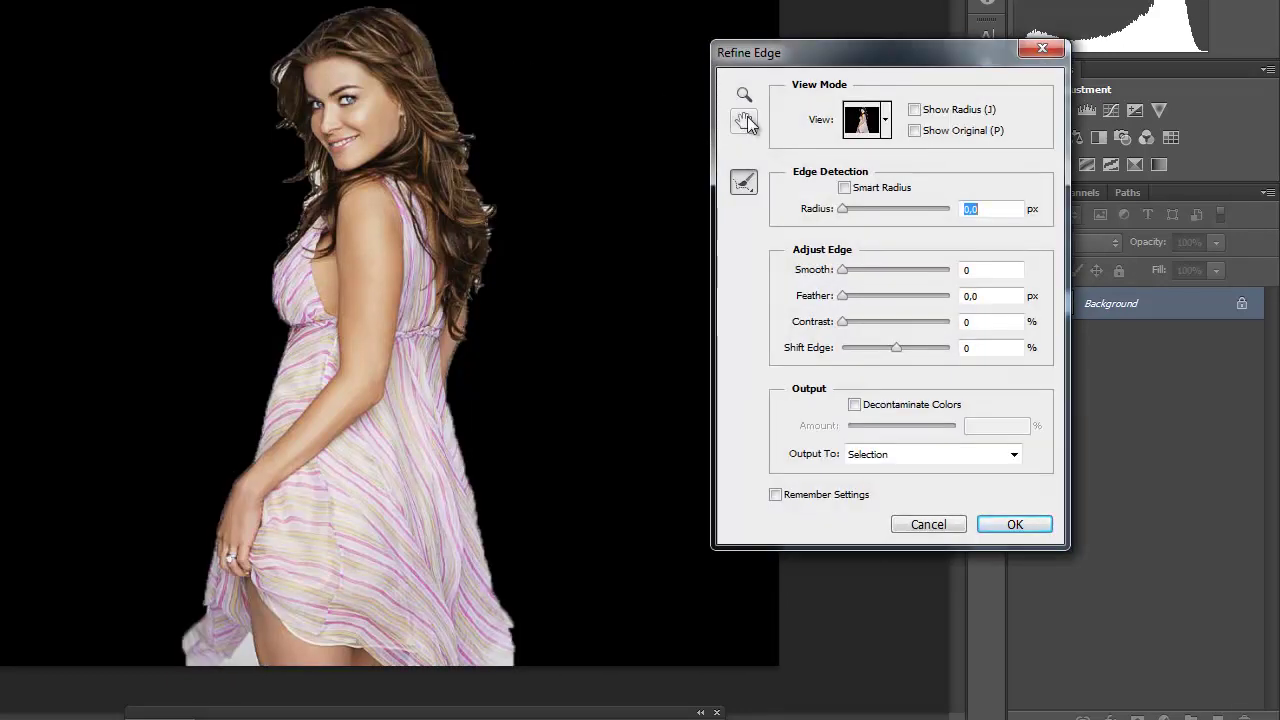
pyautogui.click(885, 120)
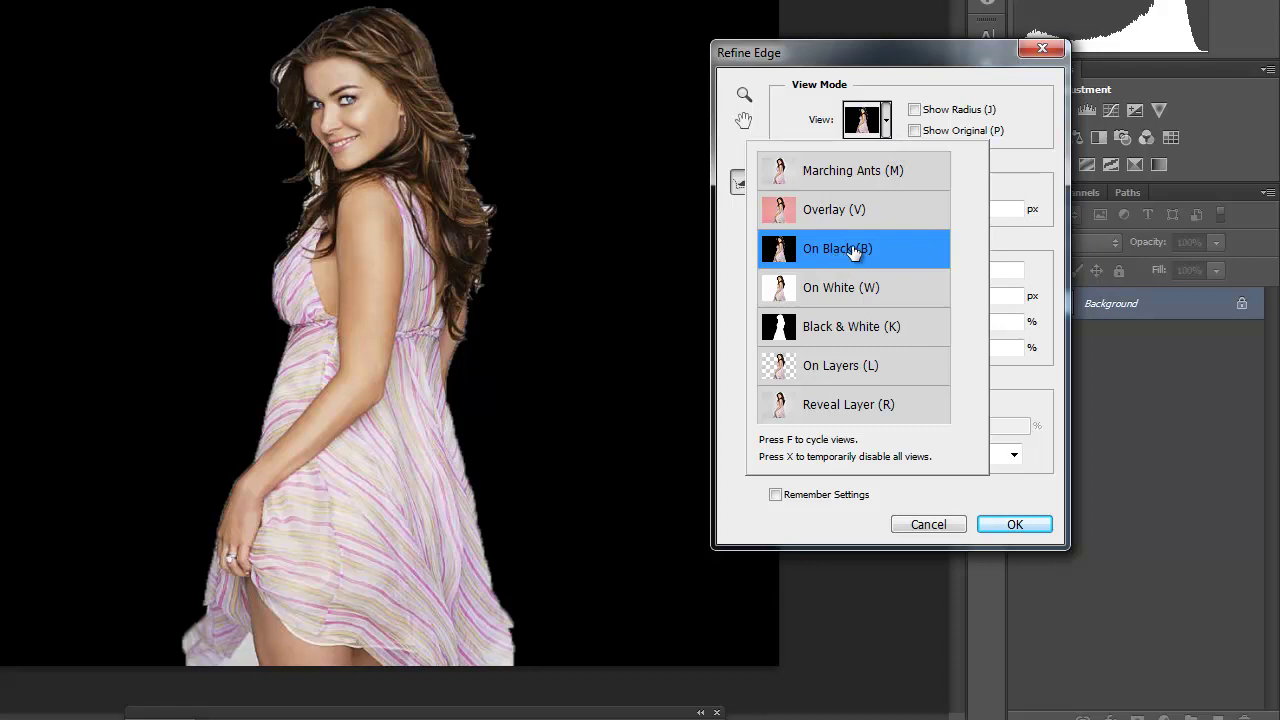
pyautogui.click(876, 72)
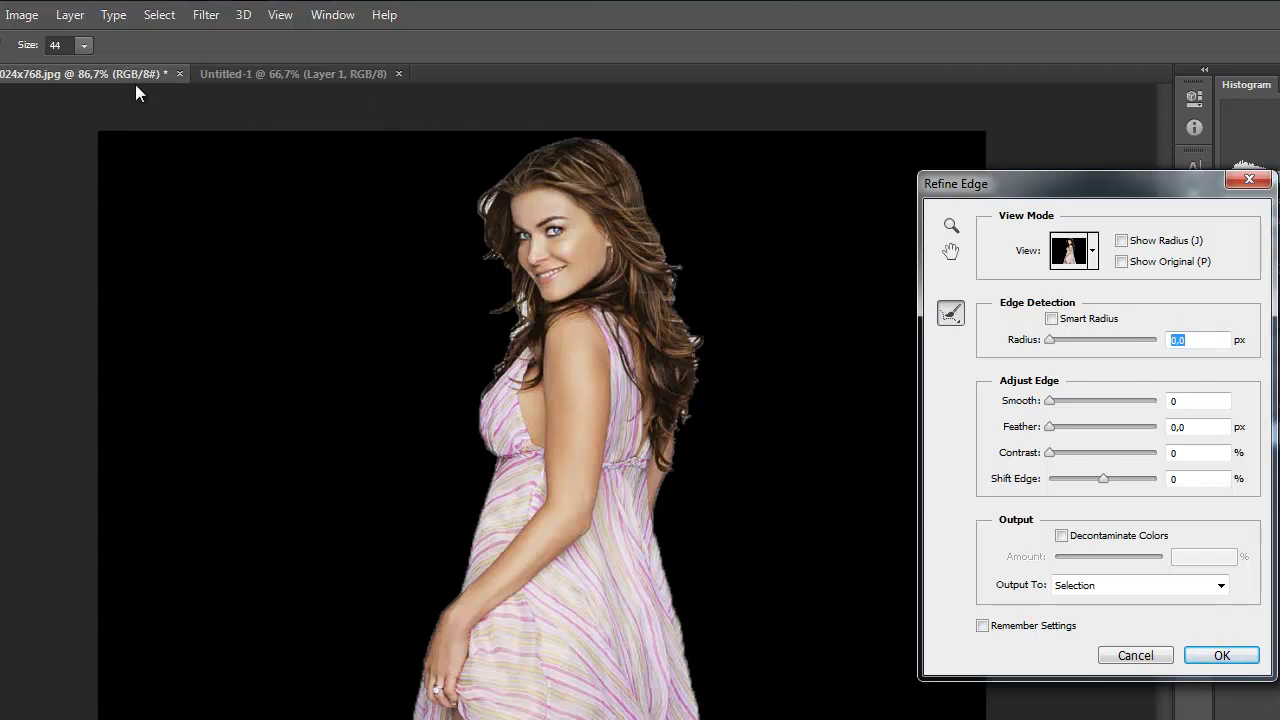
pyautogui.click(83, 46)
# Step: Paint a size-23 Refine Radius brush along the top and right hair edges, then apply
pyautogui.moveTo(73, 66); pyautogui.dragTo(64, 71)
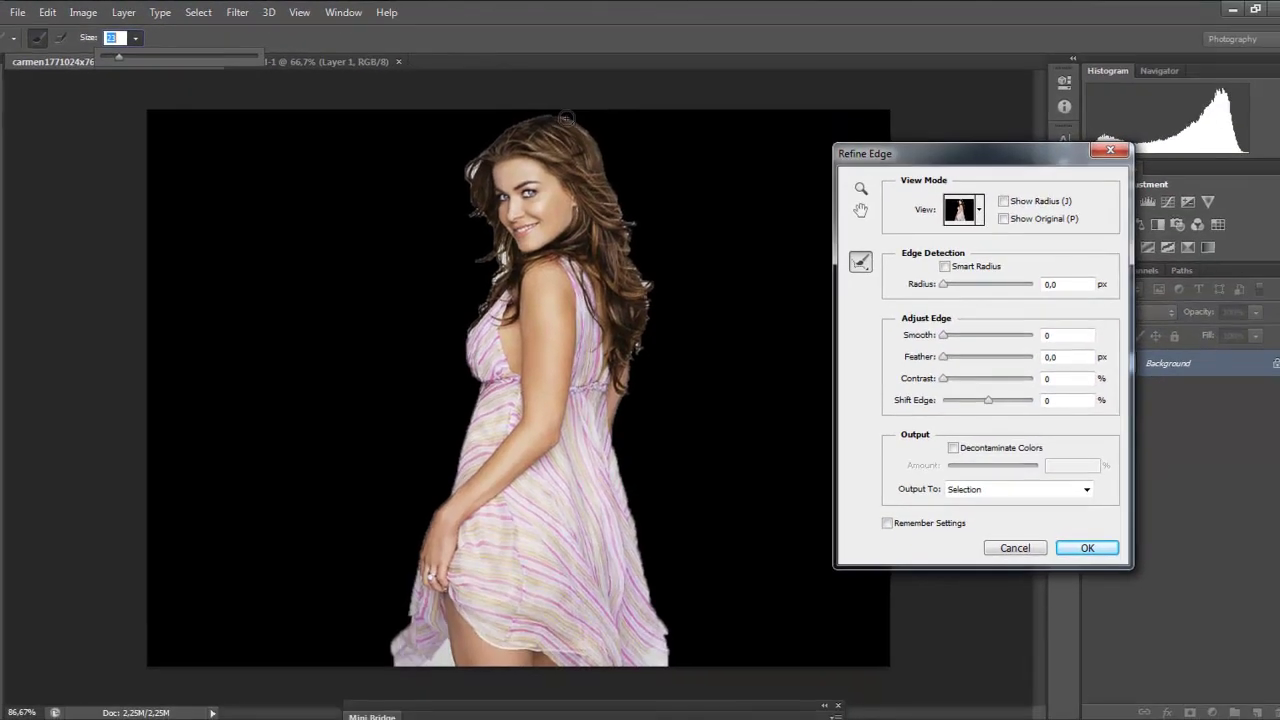
pyautogui.moveTo(565, 118)
pyautogui.mouseDown()
pyautogui.moveTo(524, 118)
pyautogui.moveTo(477, 157)
pyautogui.mouseUp()
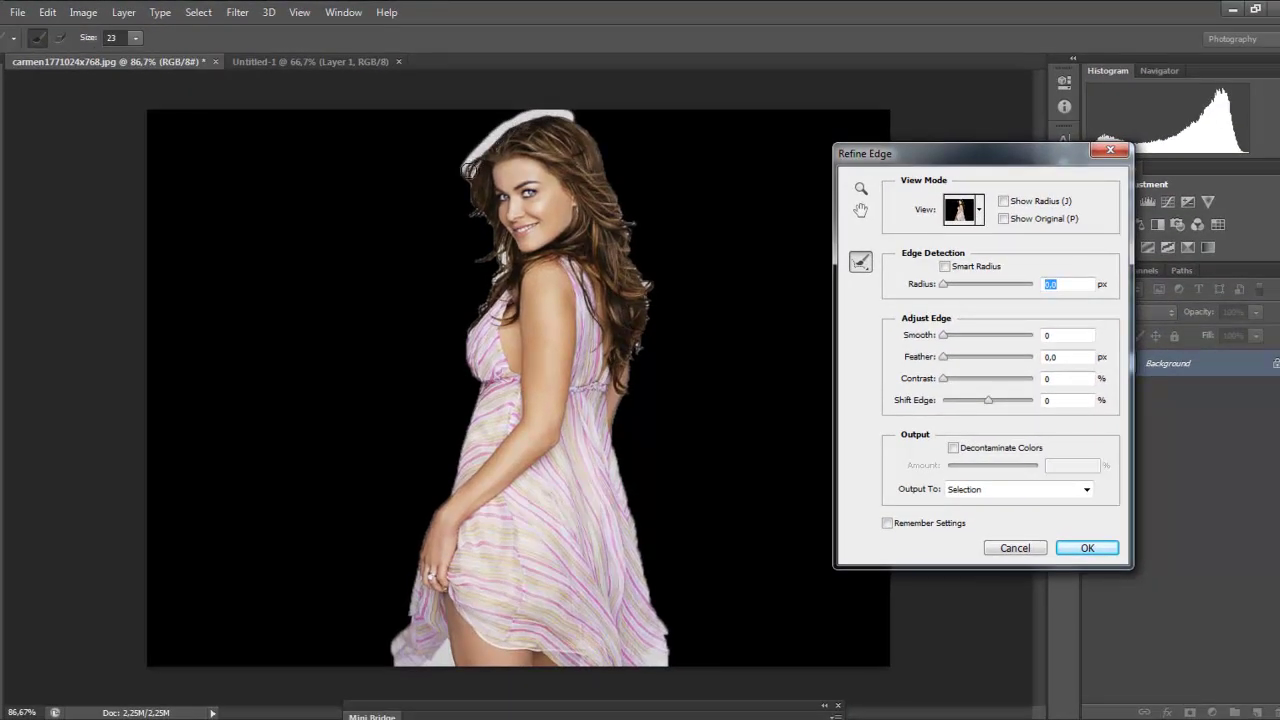
pyautogui.moveTo(474, 218)
pyautogui.mouseDown()
pyautogui.moveTo(490, 250)
pyautogui.moveTo(478, 262)
pyautogui.moveTo(495, 262)
pyautogui.moveTo(490, 298)
pyautogui.moveTo(461, 328)
pyautogui.moveTo(477, 334)
pyautogui.moveTo(492, 222)
pyautogui.mouseUp()
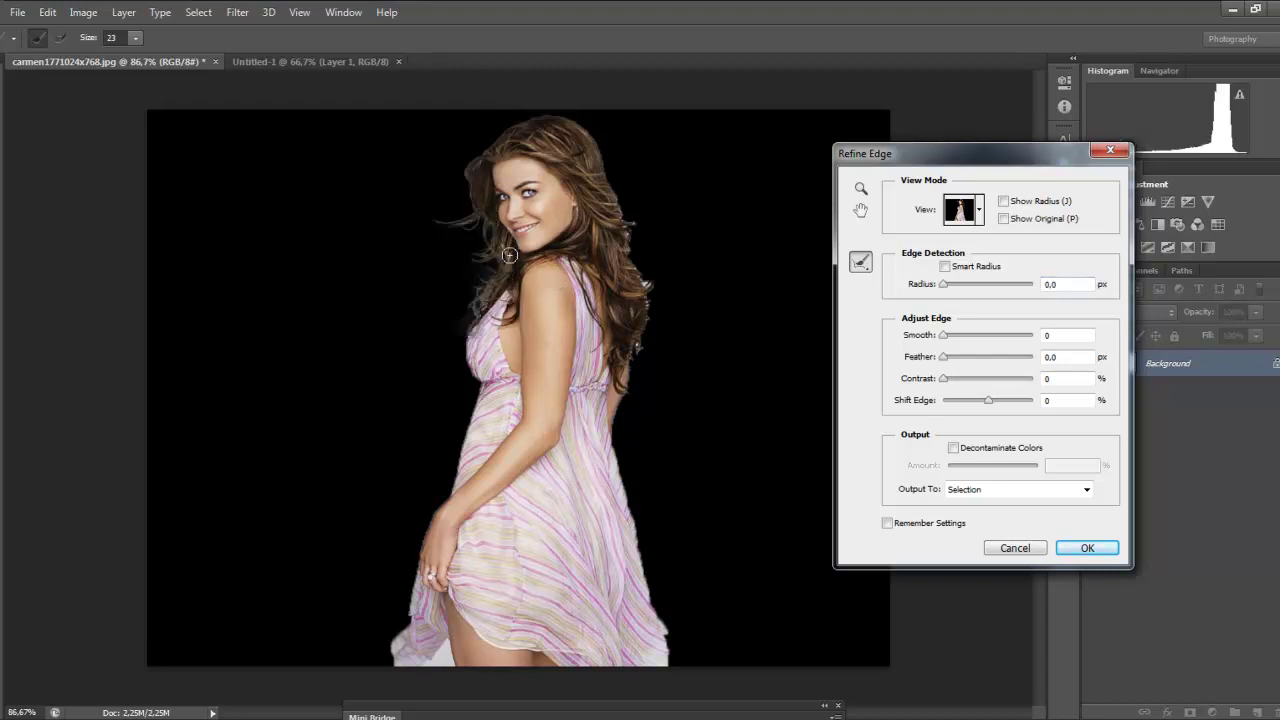
pyautogui.moveTo(531, 127)
pyautogui.mouseDown()
pyautogui.moveTo(520, 128)
pyautogui.moveTo(555, 115)
pyautogui.moveTo(585, 125)
pyautogui.moveTo(645, 245)
pyautogui.moveTo(639, 286)
pyautogui.moveTo(655, 280)
pyautogui.moveTo(668, 300)
pyautogui.mouseUp()
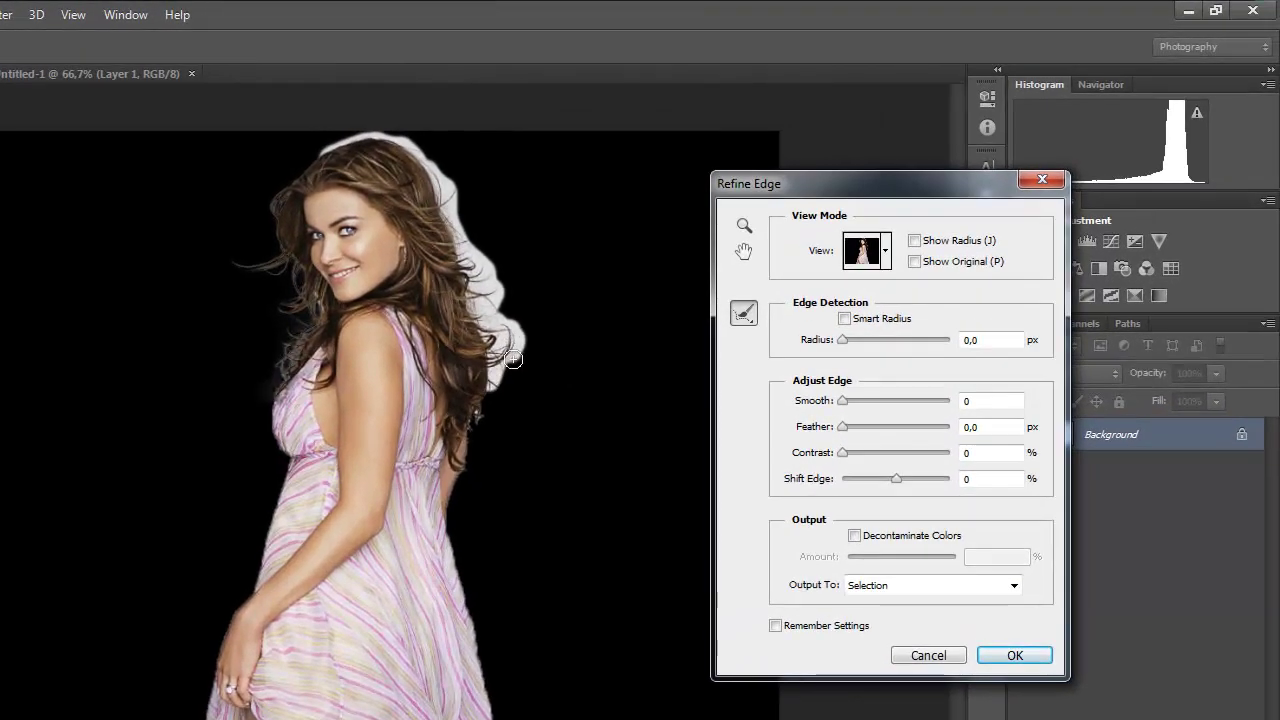
pyautogui.moveTo(512, 358)
pyautogui.mouseDown()
pyautogui.moveTo(480, 440)
pyautogui.moveTo(520, 394)
pyautogui.moveTo(468, 480)
pyautogui.moveTo(481, 432)
pyautogui.mouseUp()
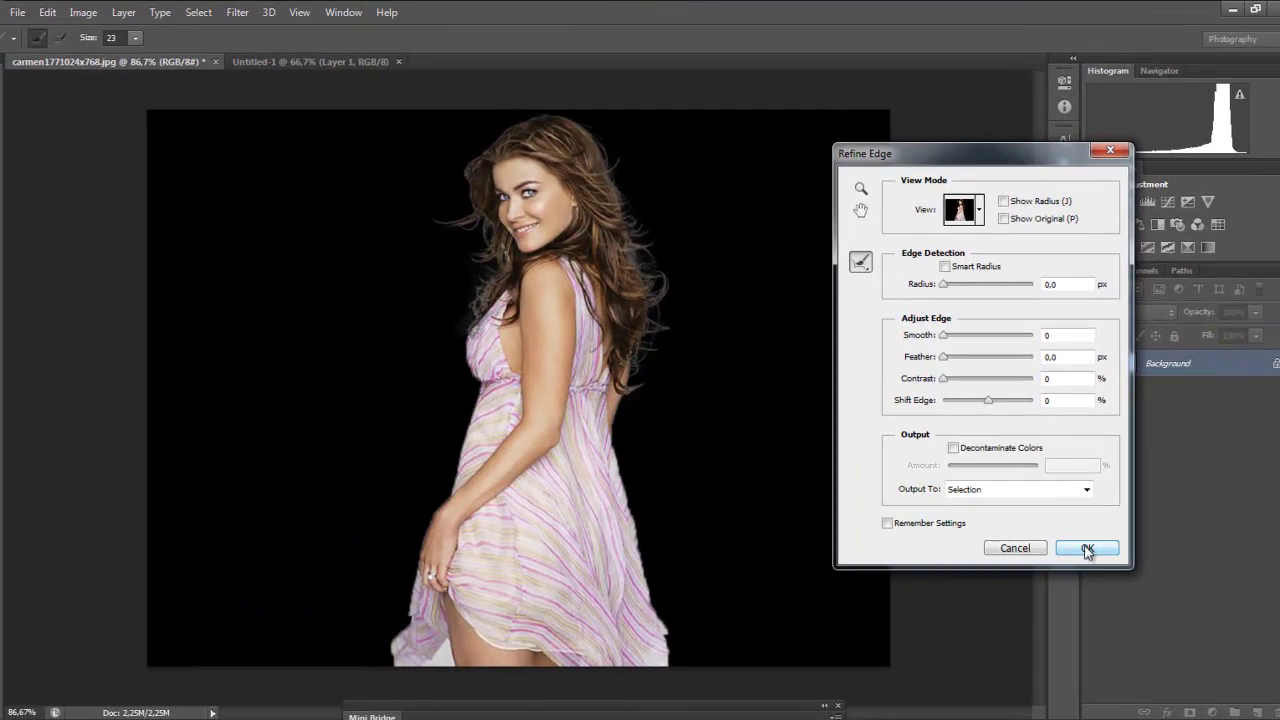
pyautogui.click(1087, 549)
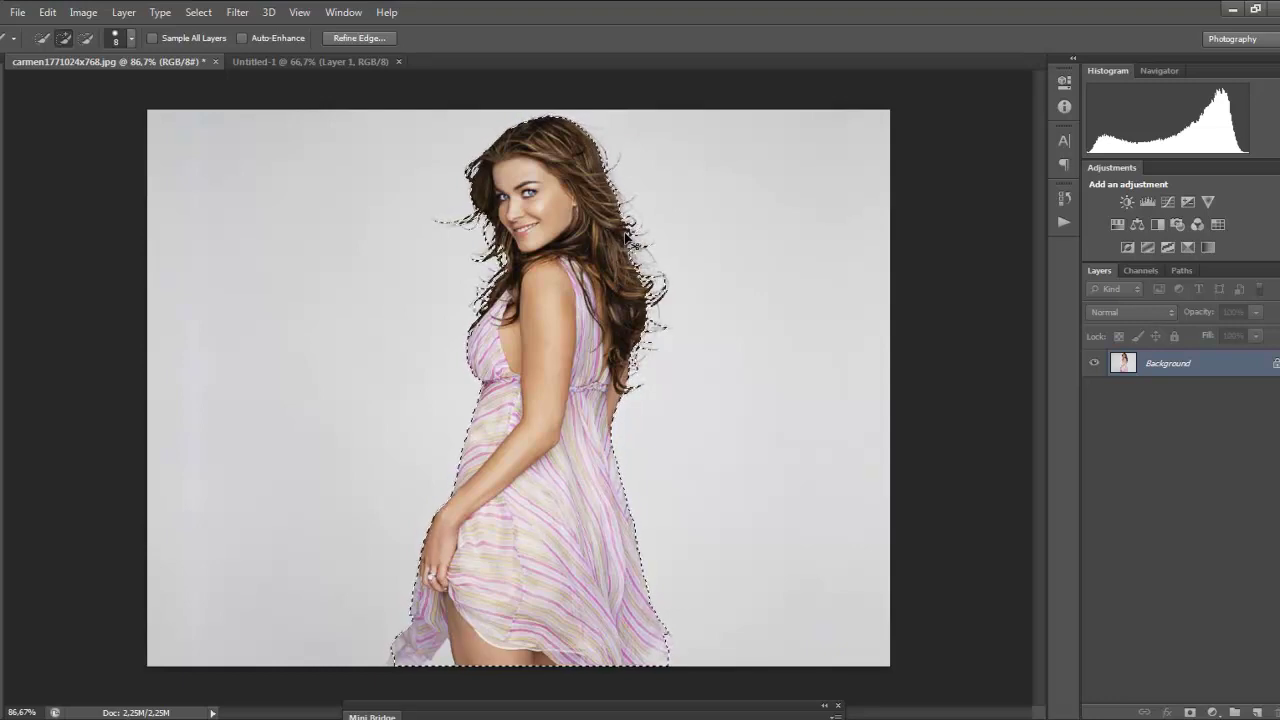
# Step: Copy the selected woman and paste her onto Layer 1 of Untitled-1
pyautogui.hotkey('ctrl', 'BackSpace')
pyautogui.click(317, 63)
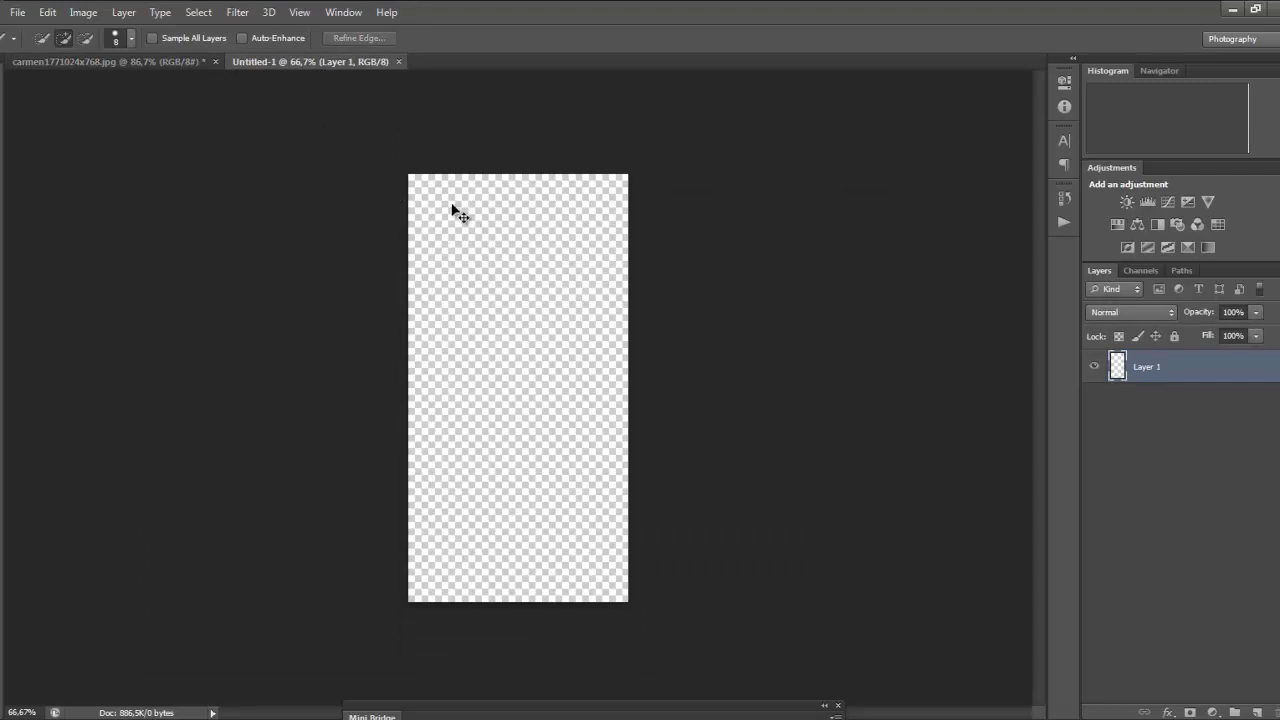
pyautogui.hotkey('ctrl', 'v')
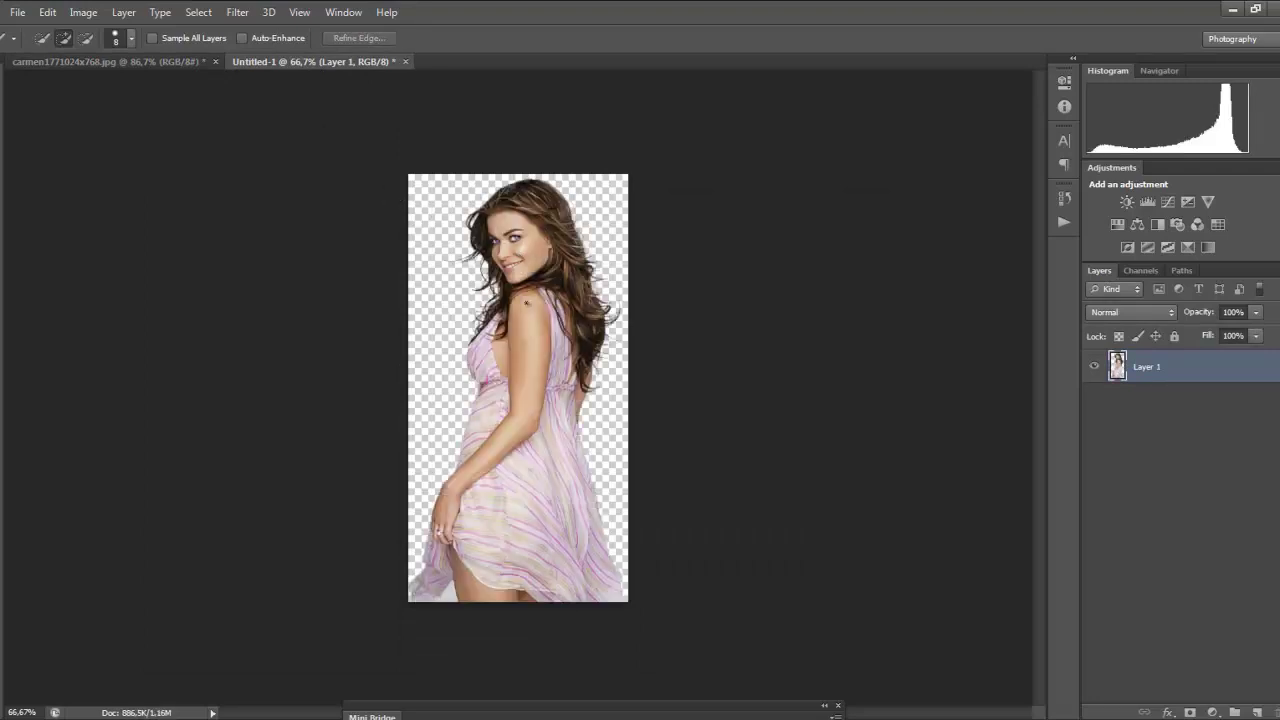
# Step: Zoom in and back out to inspect the pasted cut-out on the transparent layer
pyautogui.scroll(2, 527, 303)
pyautogui.scroll(2, 600, 270)
pyautogui.scroll(2, 660, 245)
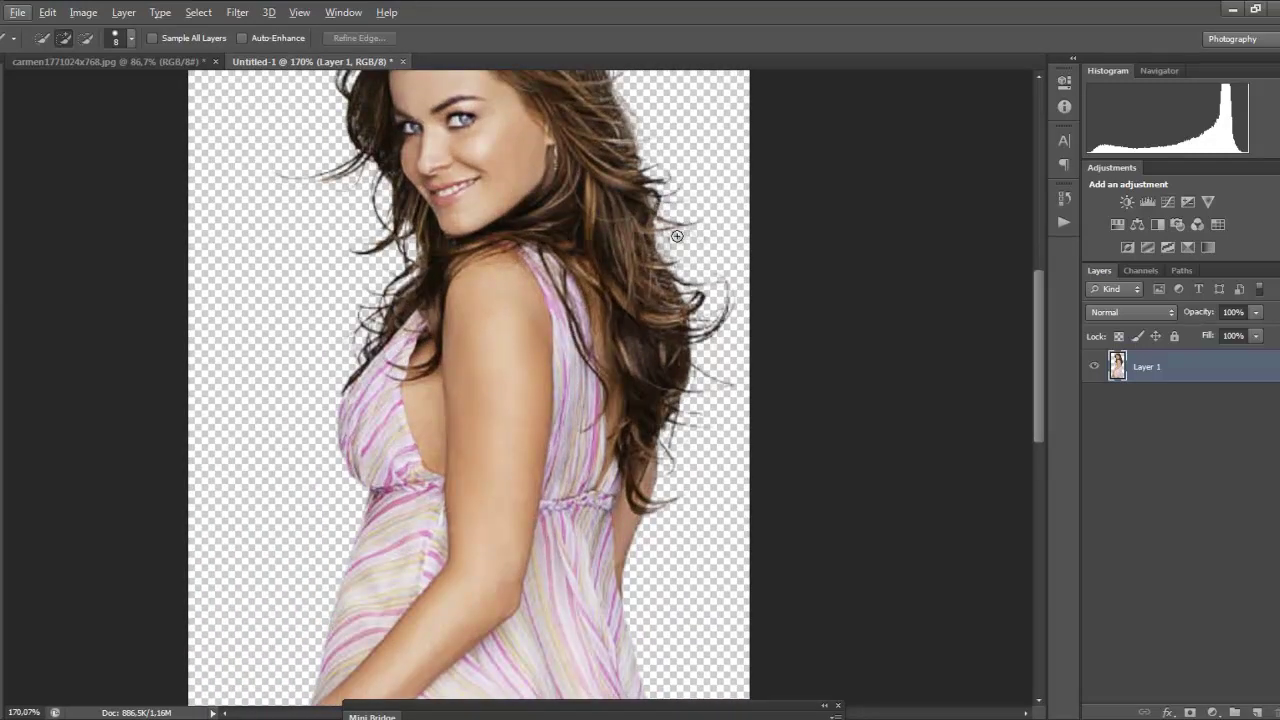
pyautogui.scroll(-1, 679, 262)
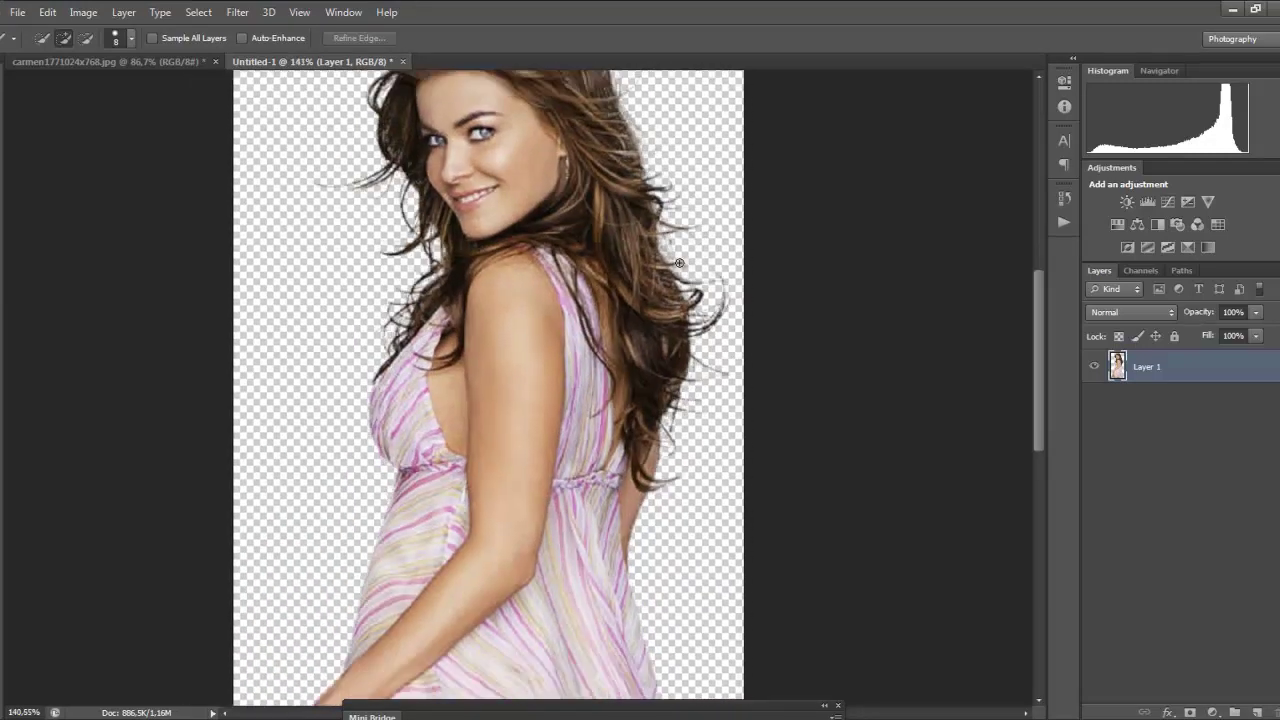
pyautogui.scroll(-1, 679, 262)
pyautogui.scroll(-1, 600, 250)
pyautogui.scroll(-2, 372, 161)
pyautogui.press('alt')
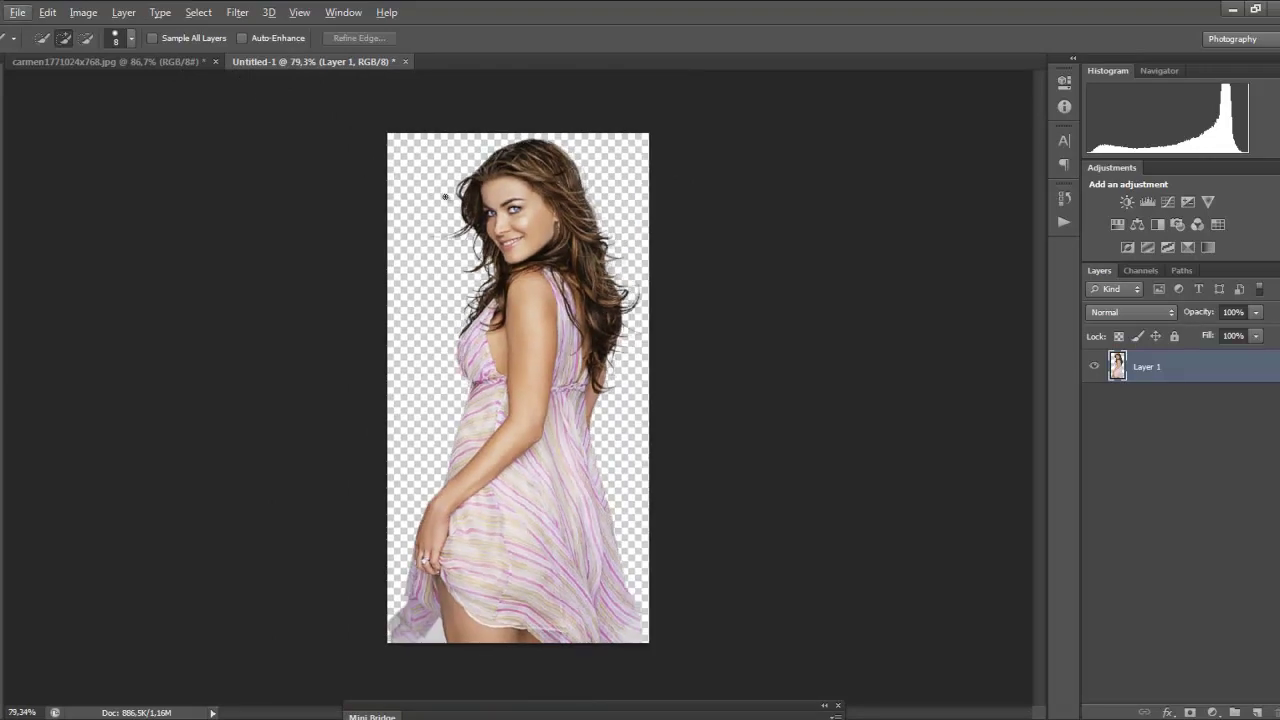